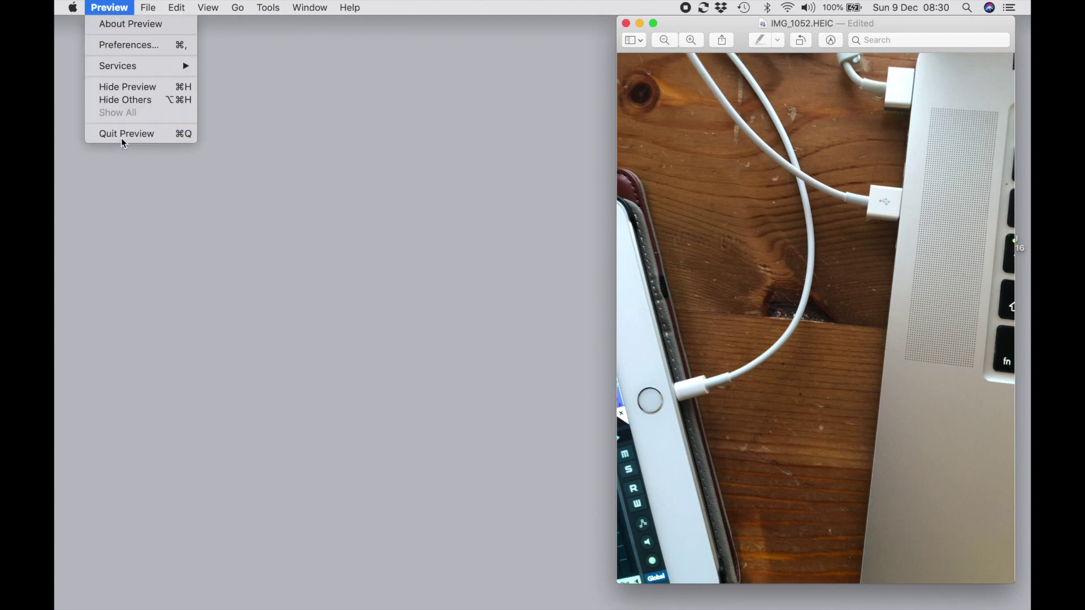
# Quit Preview and bring up the Applications folder in a new Finder window.
pyautogui.click(122, 139)
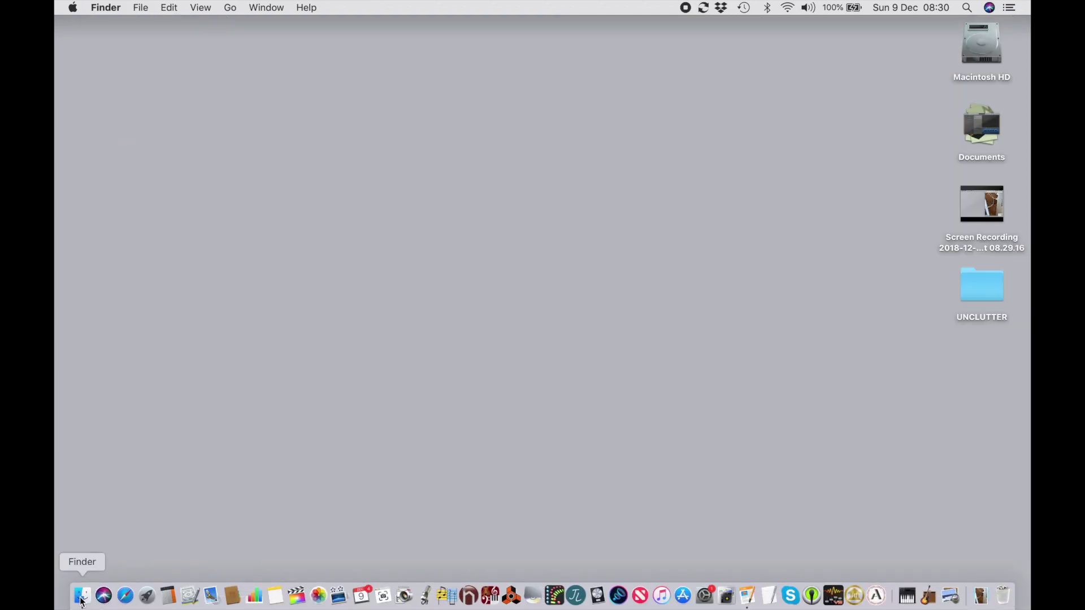
pyautogui.click(82, 599)
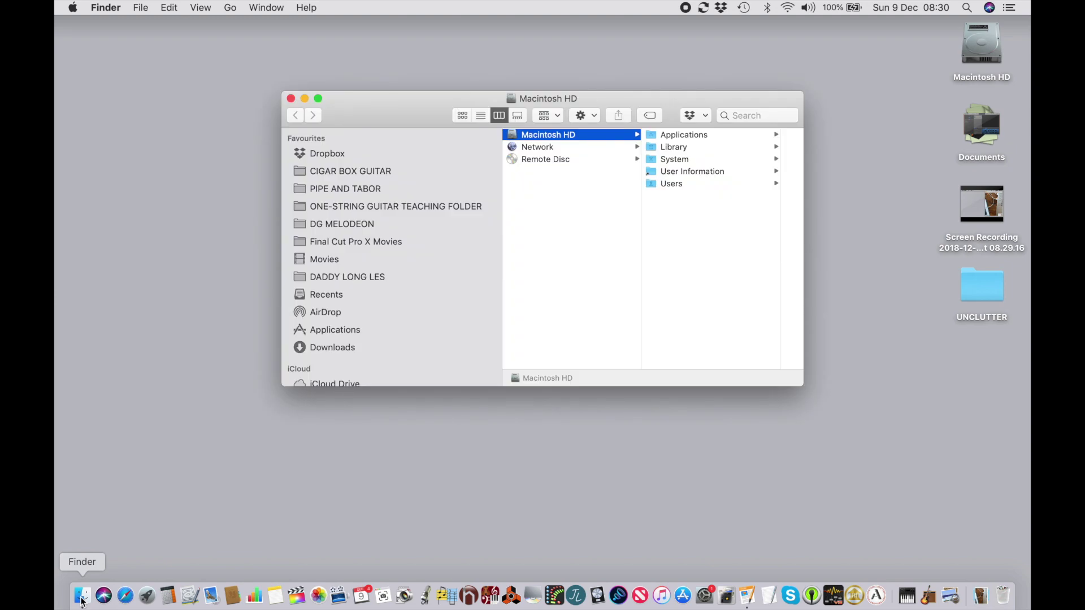
pyautogui.click(330, 332)
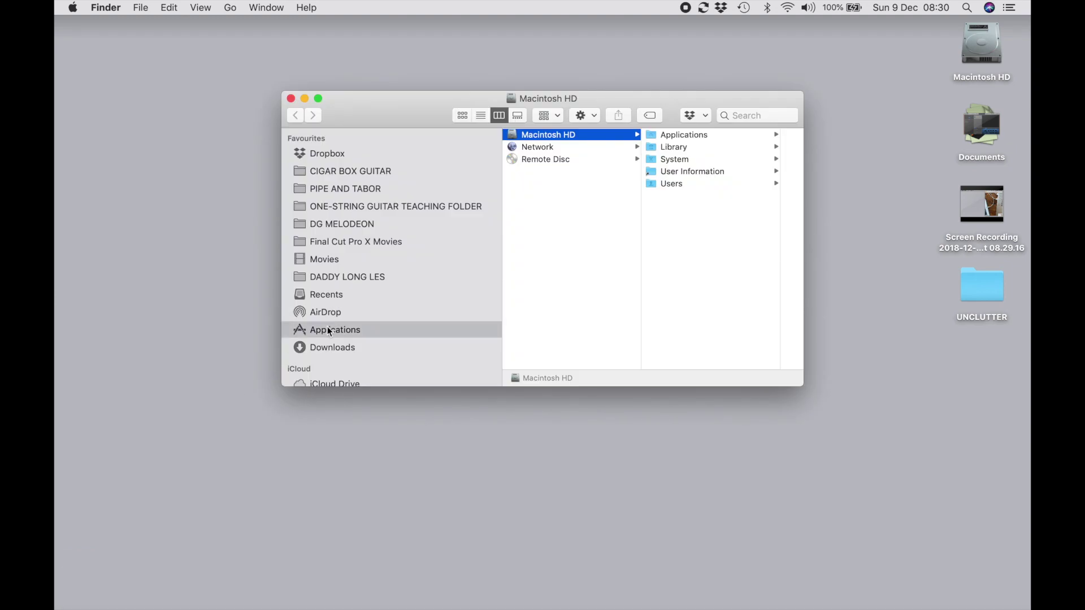
pyautogui.scroll(-5, 576, 245)
pyautogui.scroll(-3, 576, 245)
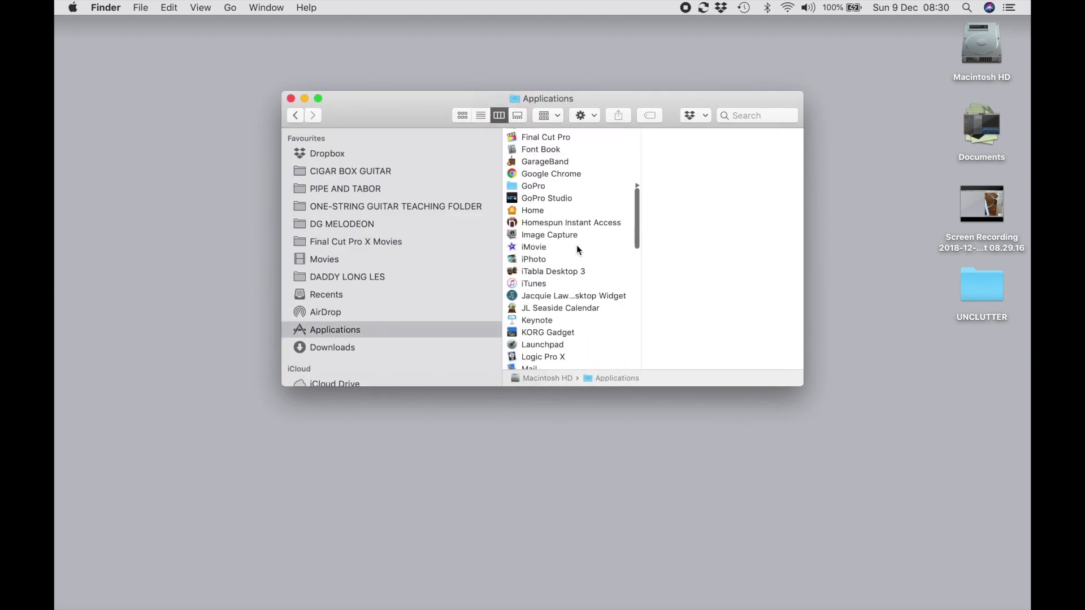
pyautogui.scroll(-10, 577, 244)
pyautogui.scroll(-5, 577, 244)
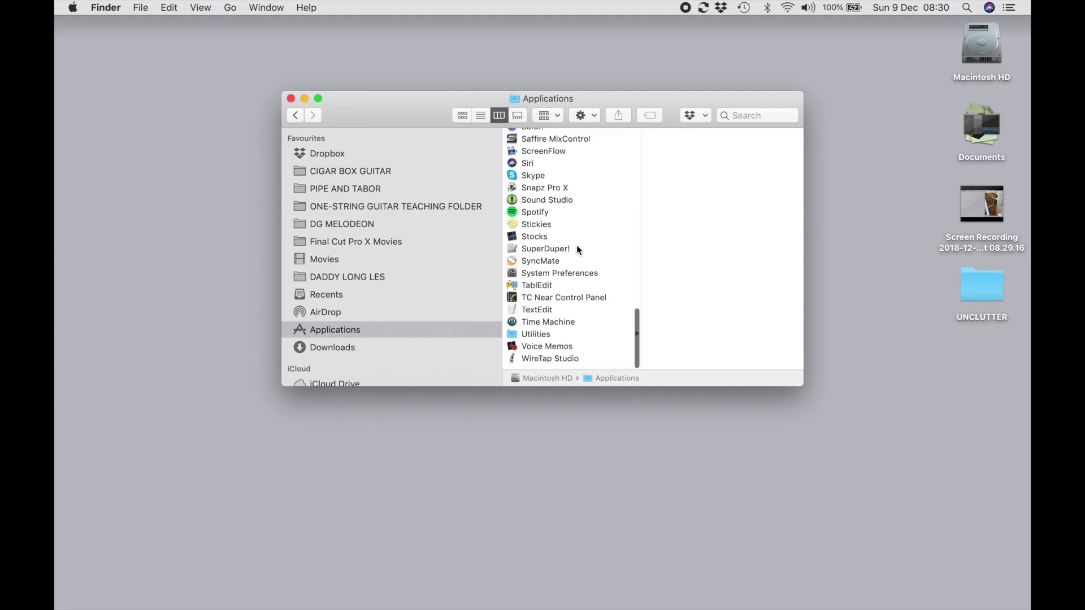
# Launch Audio MIDI Setup from the Utilities folder.
pyautogui.click(542, 339)
pyautogui.click(679, 195)
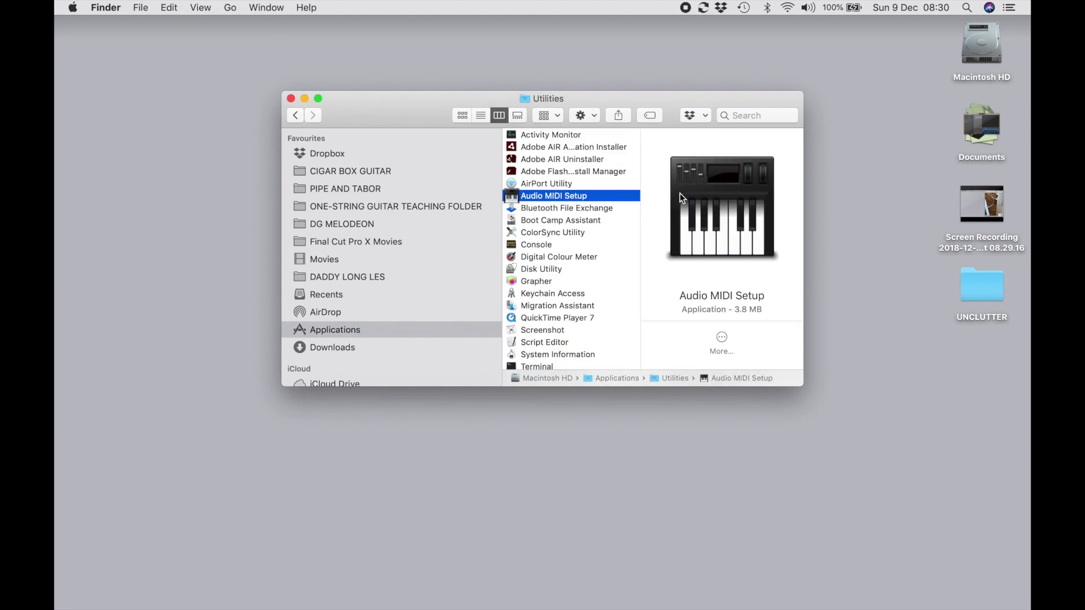
pyautogui.doubleClick(680, 196)
# Disable inter-device audio for the iPad in the Audio Devices window.
pyautogui.click(336, 62)
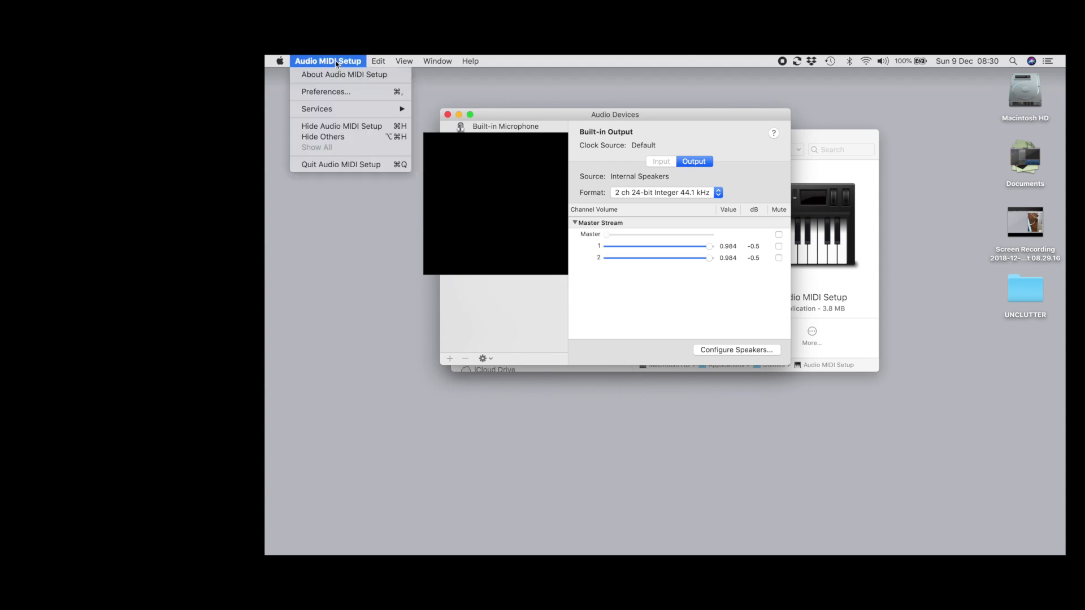
pyautogui.click(438, 61)
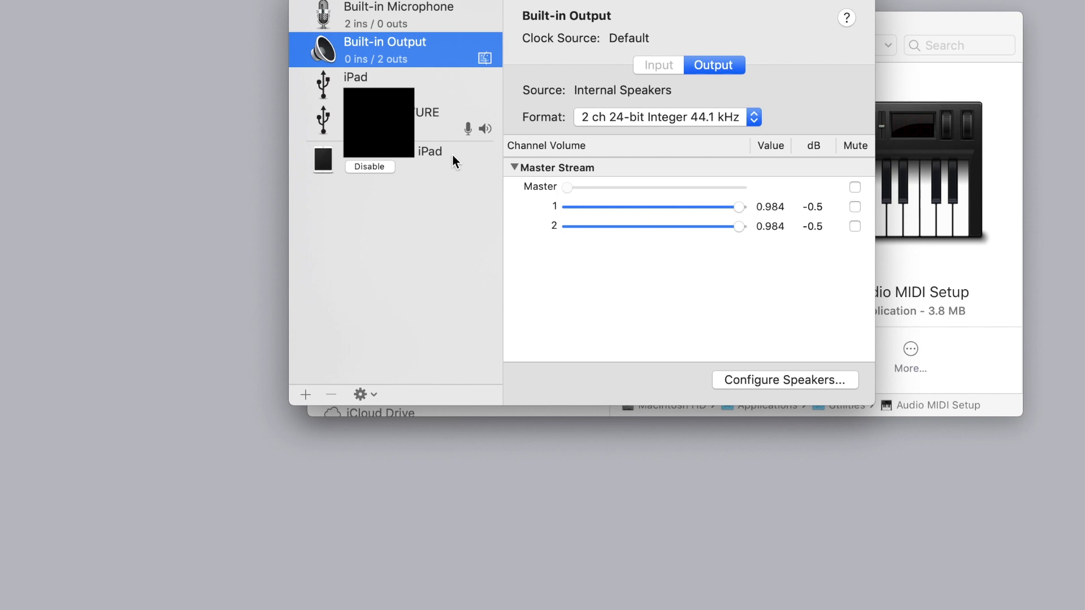
pyautogui.click(381, 168)
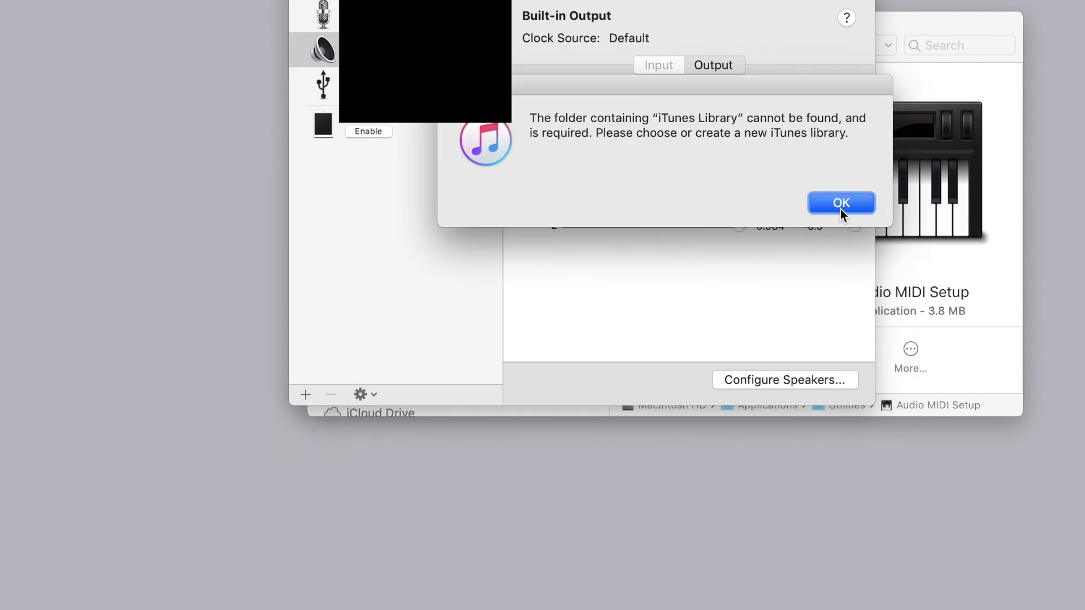
# Dismiss the missing iTunes library warning and re-enable inter-device audio for the iPad.
pyautogui.click(841, 207)
pyautogui.click(534, 203)
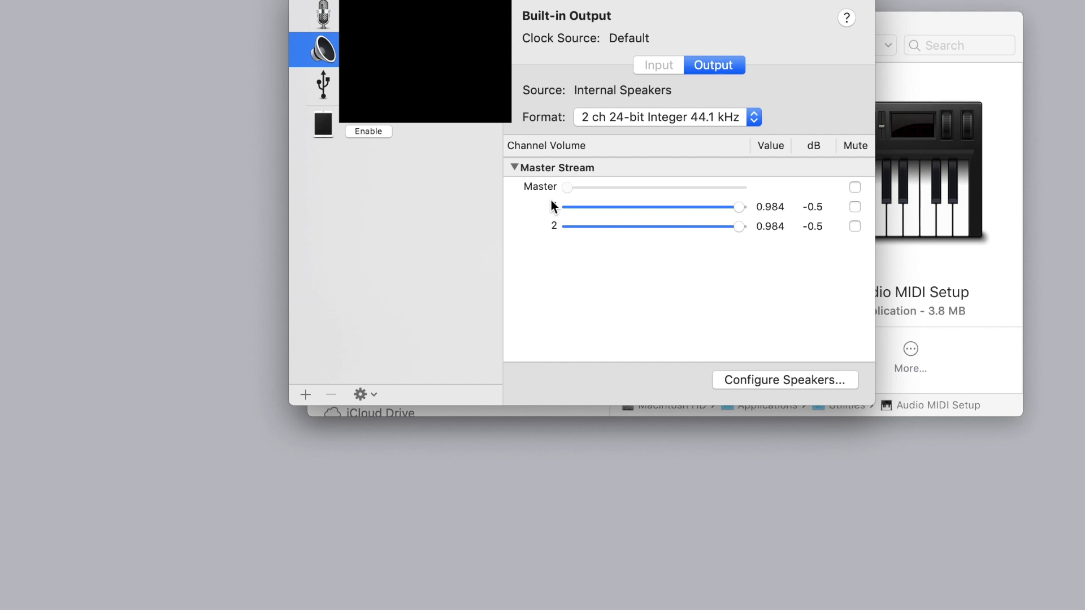
pyautogui.click(368, 131)
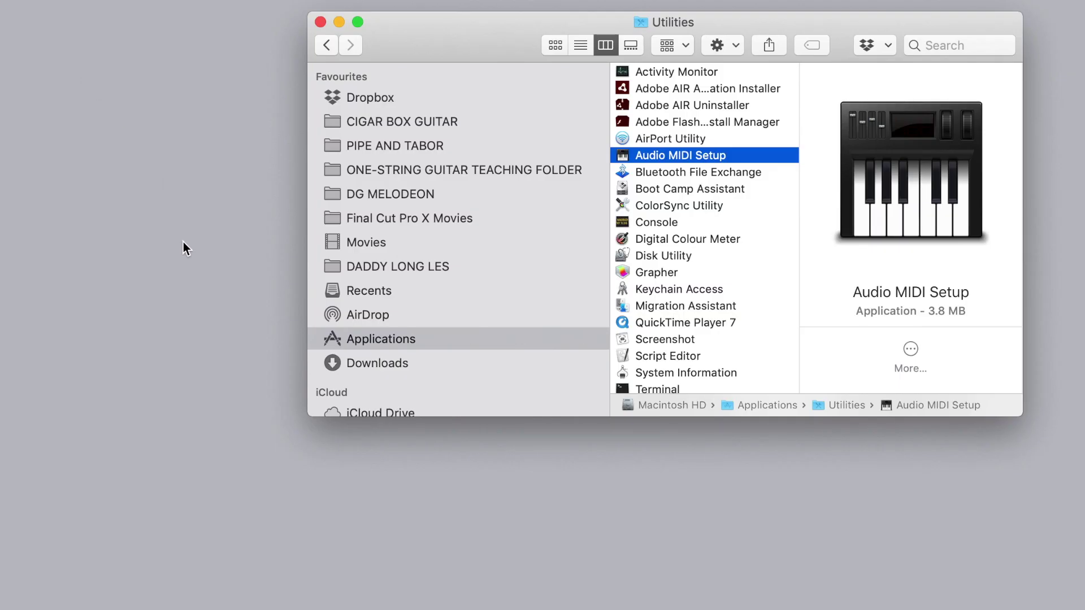
pyautogui.scroll(-3, 558, 283)
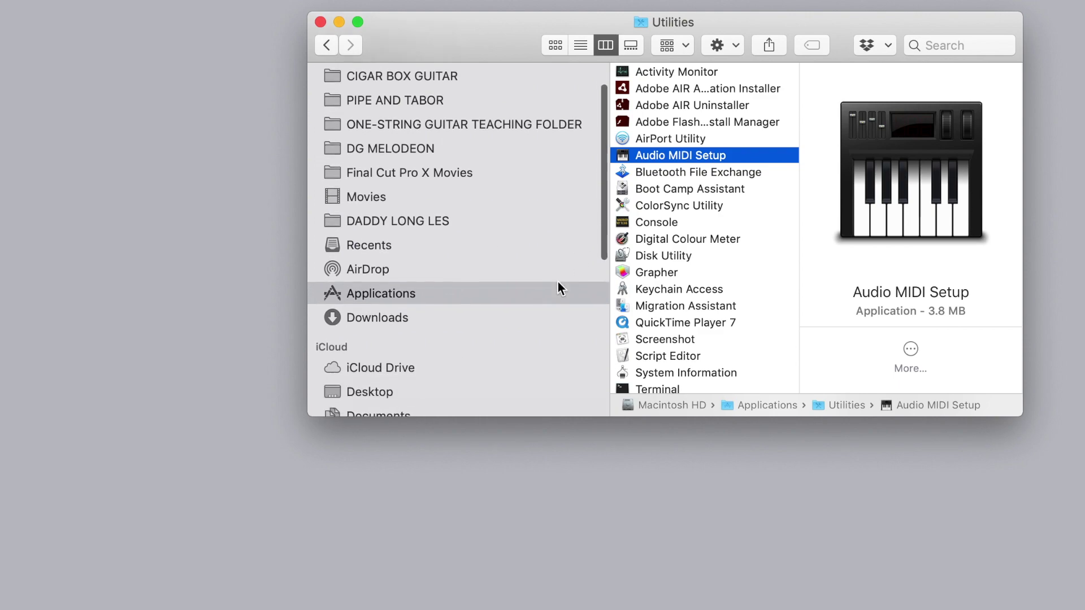
# Return to the Applications folder and launch GarageBand.
pyautogui.click(329, 47)
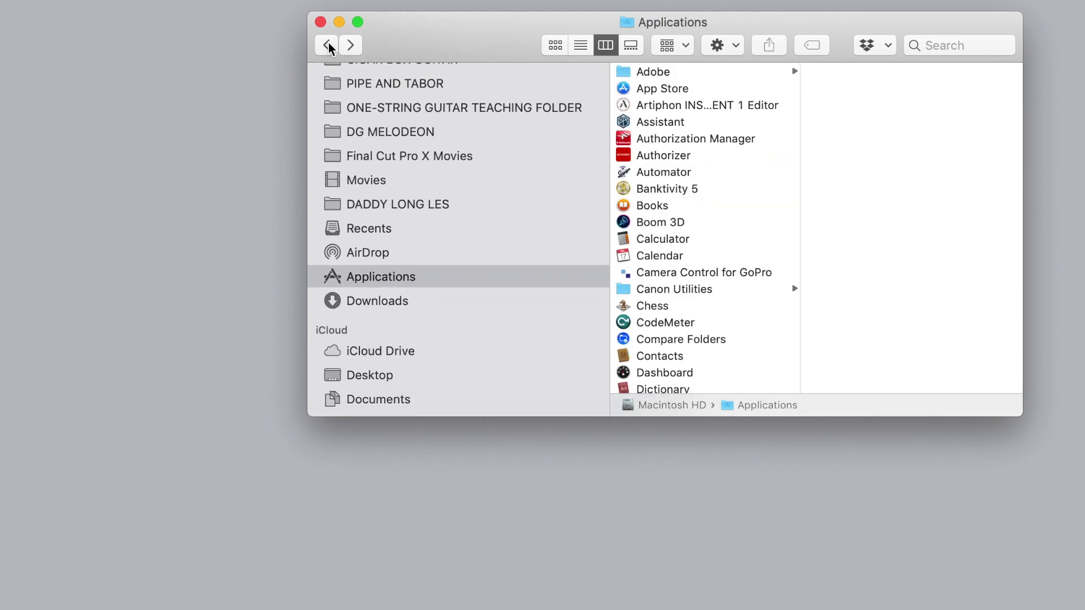
pyautogui.scroll(-3, 705, 194)
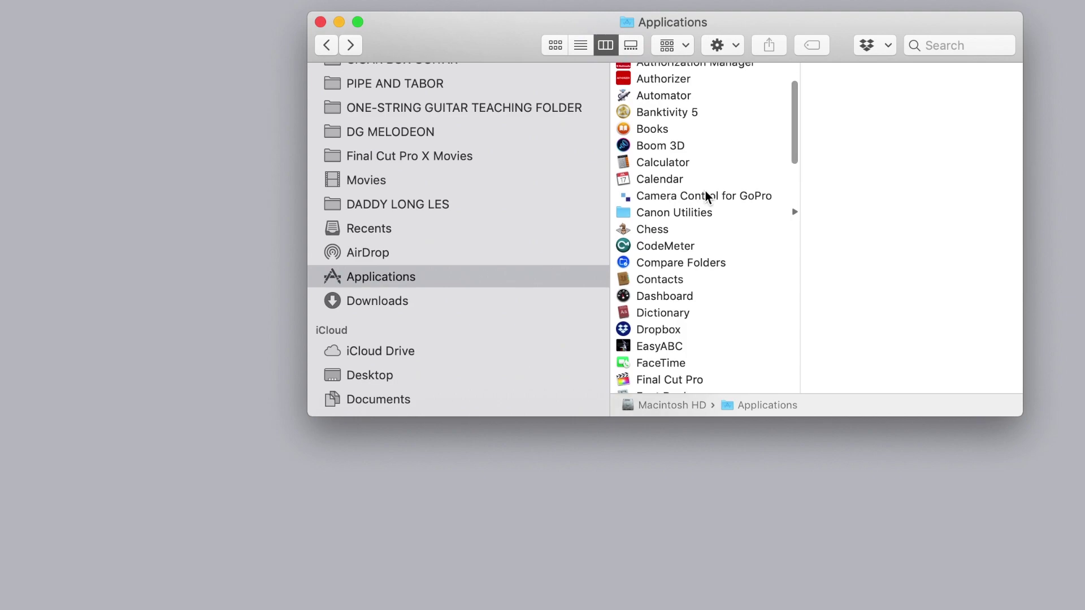
pyautogui.scroll(-10, 706, 192)
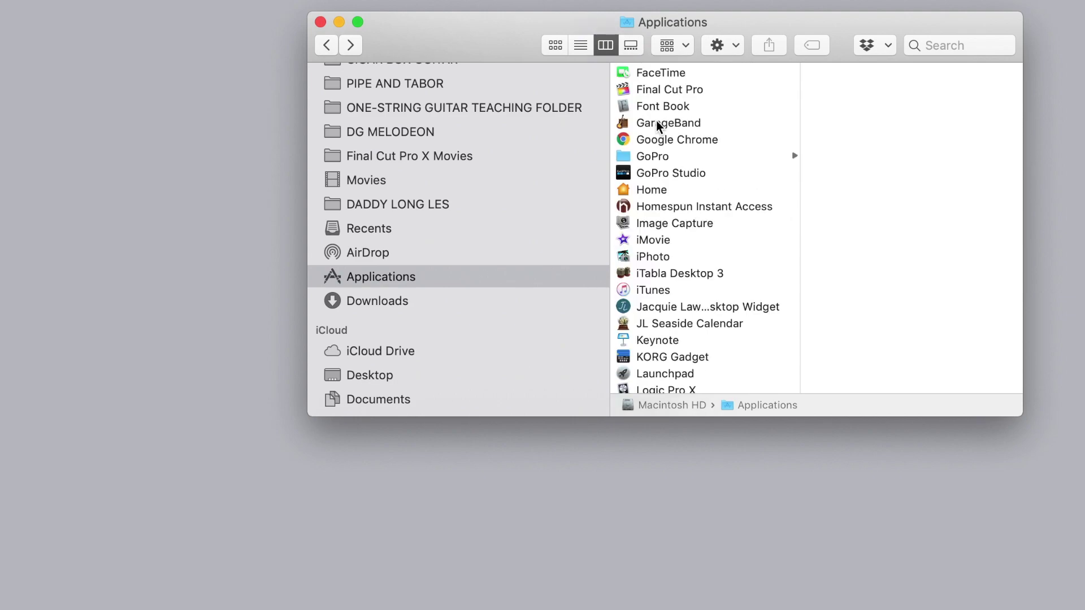
pyautogui.doubleClick(657, 122)
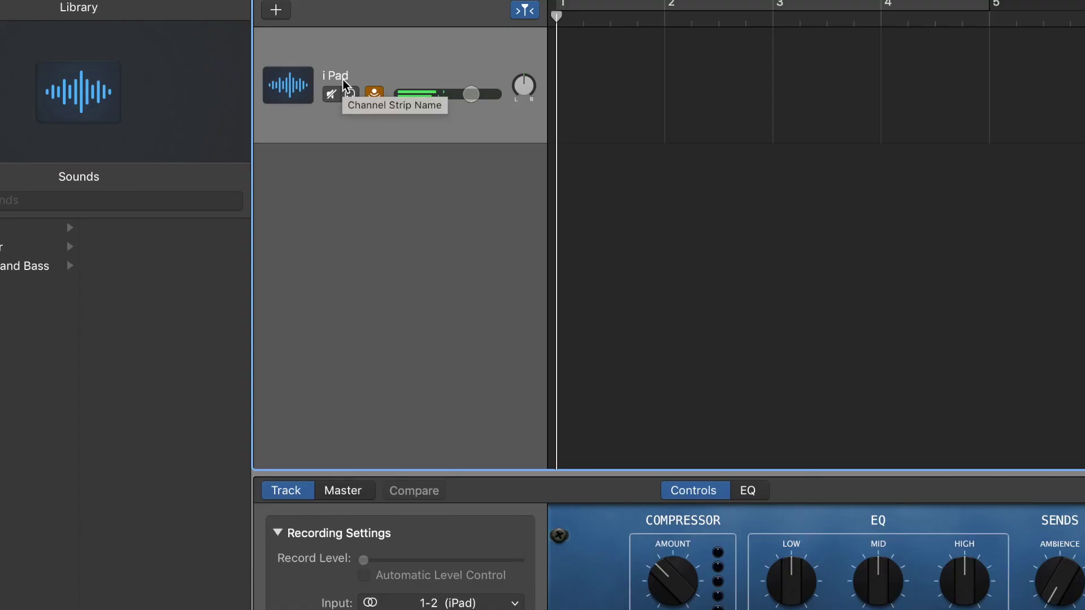
# Toggle input monitoring in the iPad track header and Recording Settings, leaving both on.
pyautogui.click(375, 100)
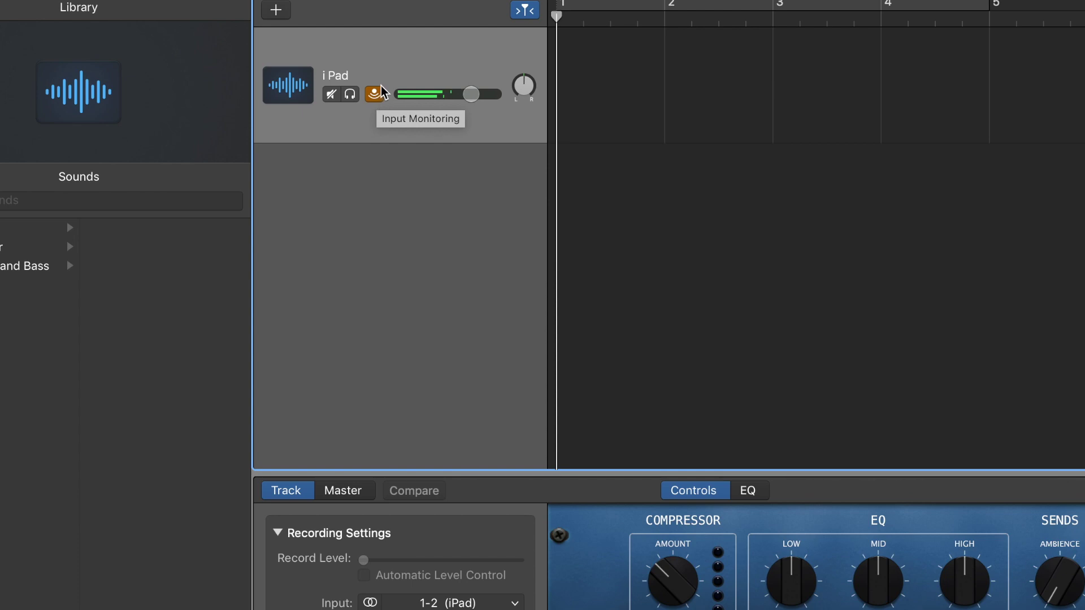
pyautogui.click(376, 99)
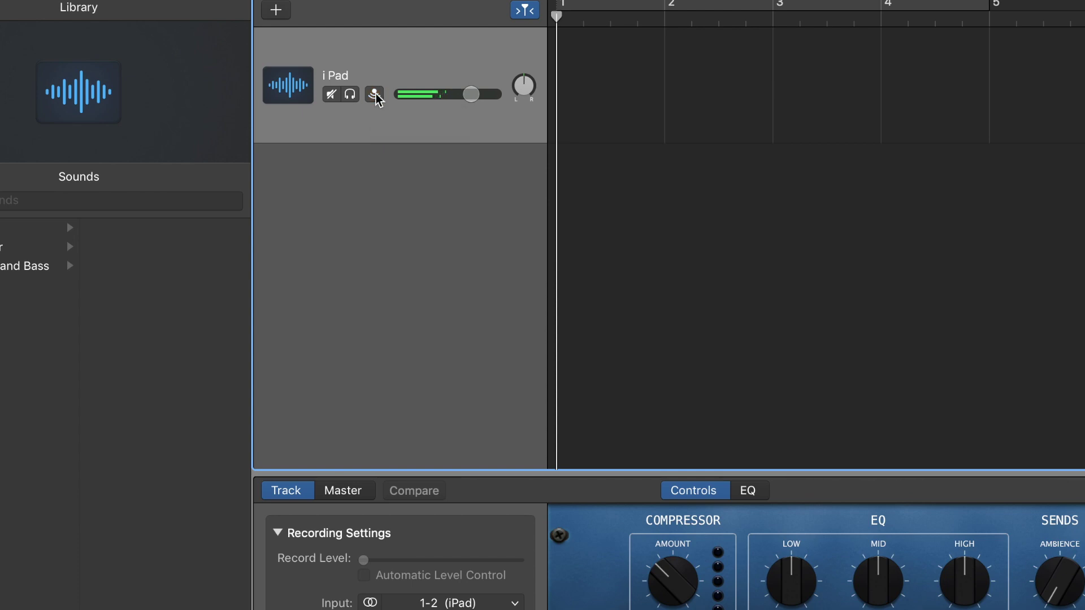
pyautogui.click(375, 98)
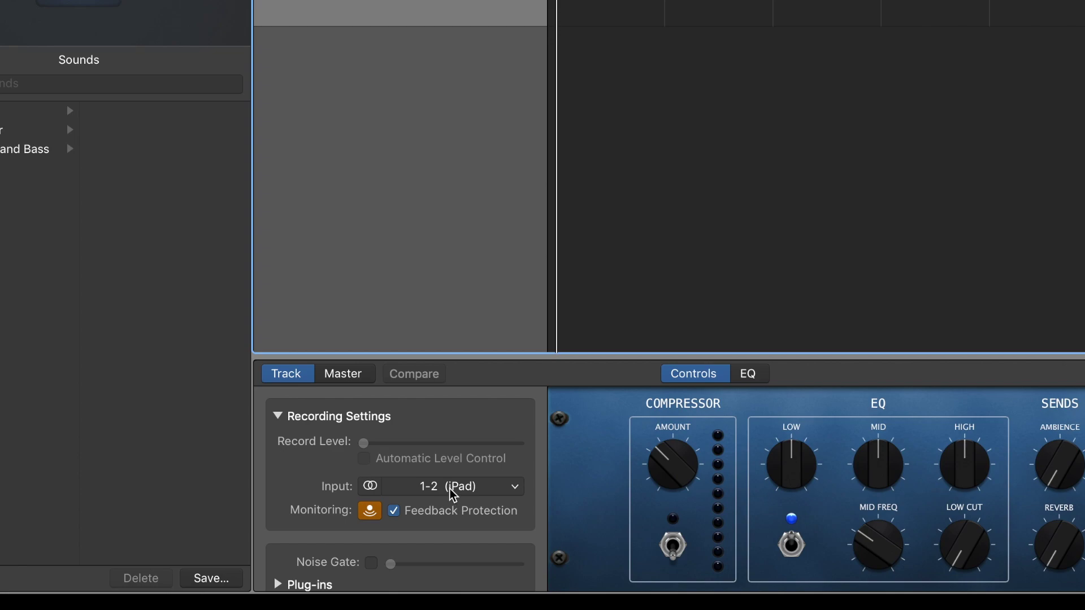
pyautogui.click(372, 510)
pyautogui.click(371, 512)
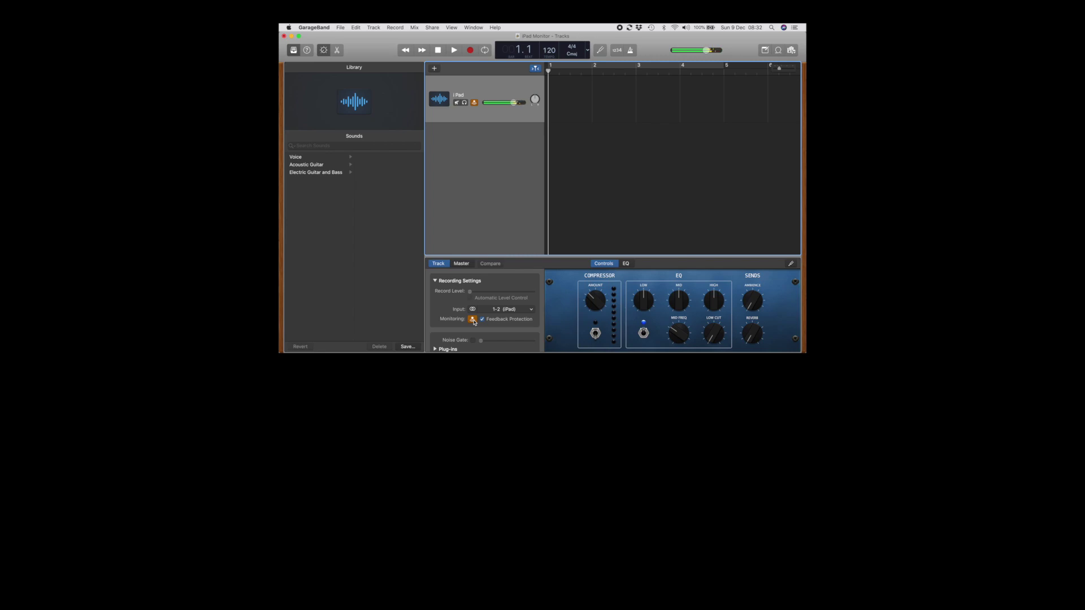
# Start recording the iPad's incoming audio onto the iPad track.
pyautogui.click(473, 52)
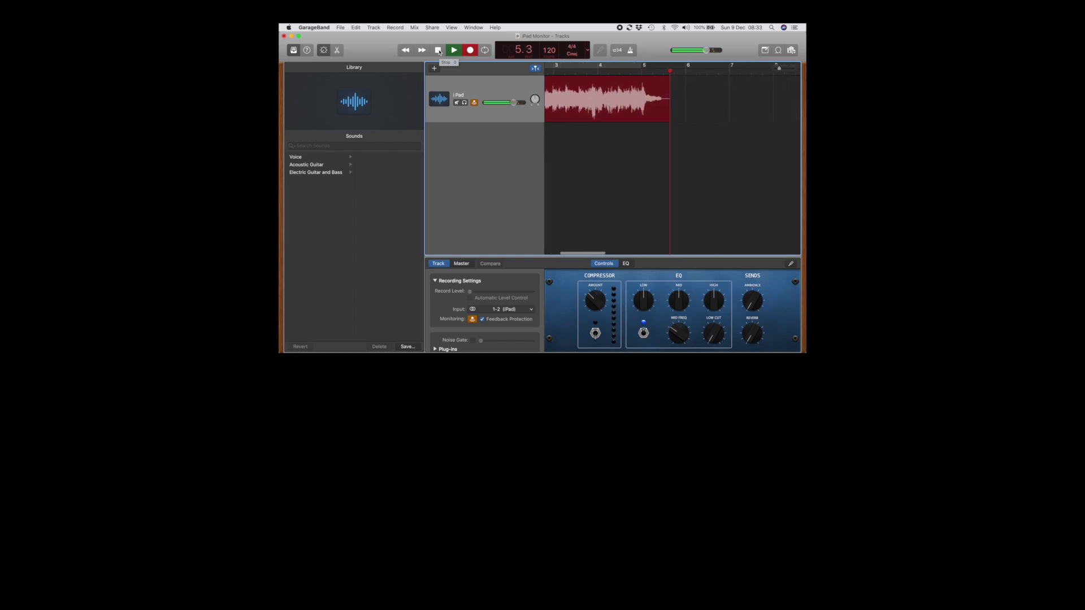
# Stop recording, leaving the stereo iPad audio region on the track from bar 1.
pyautogui.click(438, 51)
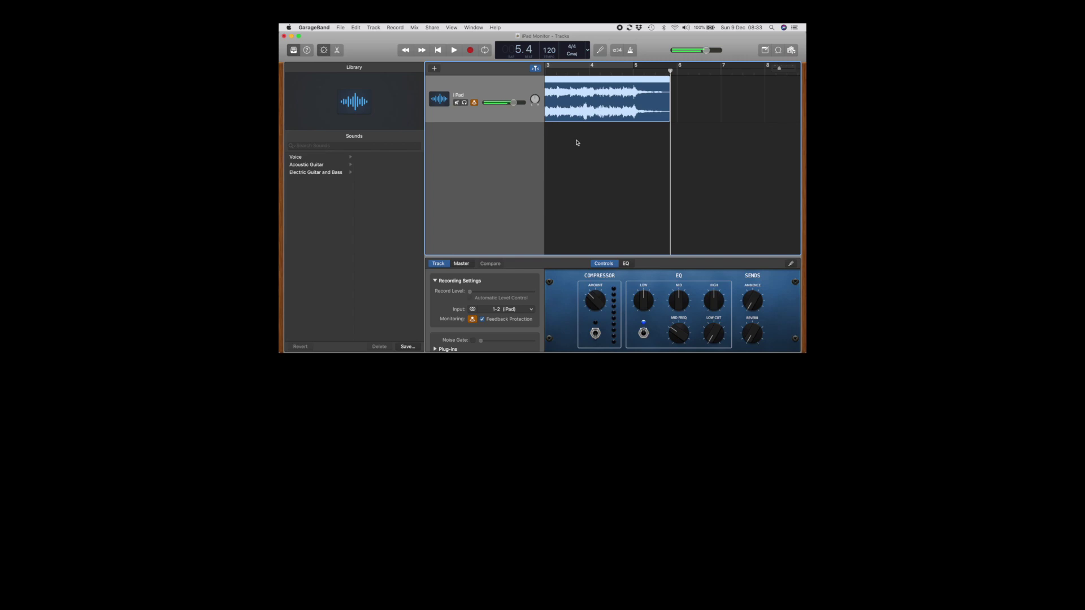
pyautogui.hscroll(-2, 576, 142)
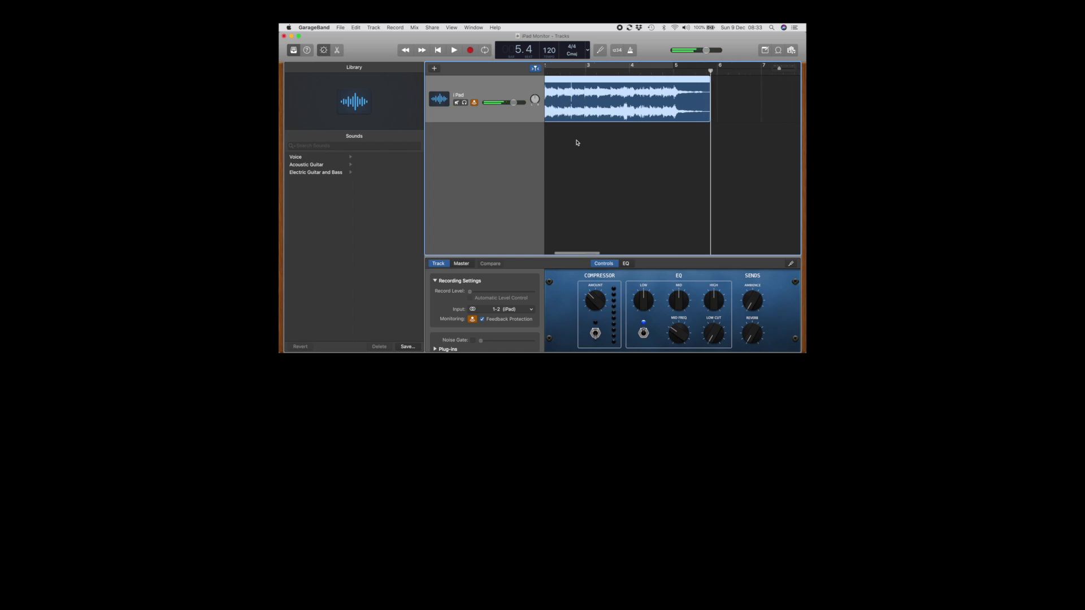
pyautogui.hscroll(-3, 576, 143)
pyautogui.hscroll(-2, 577, 142)
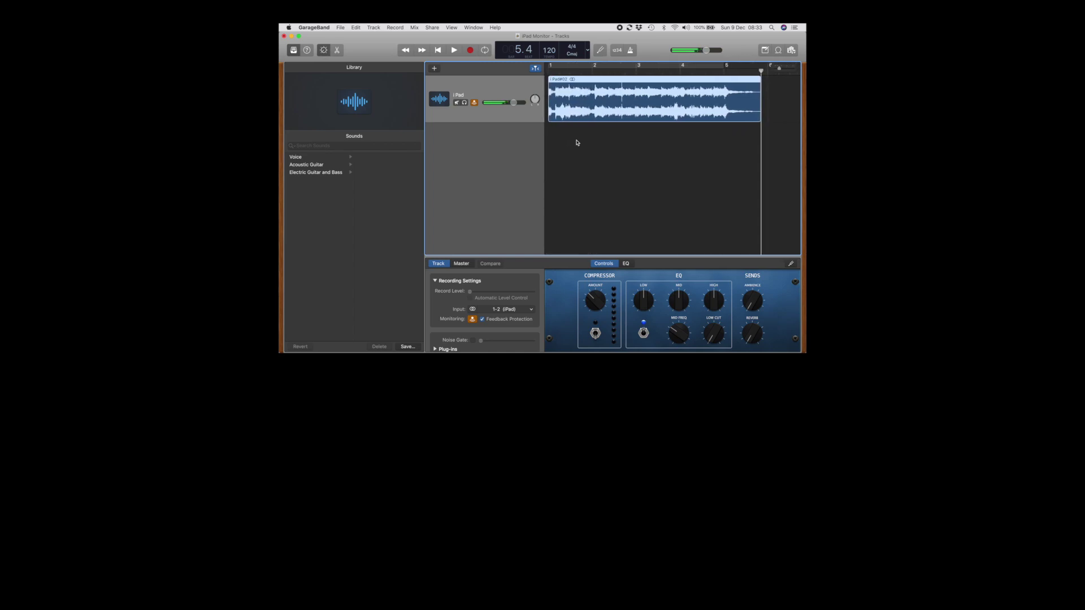